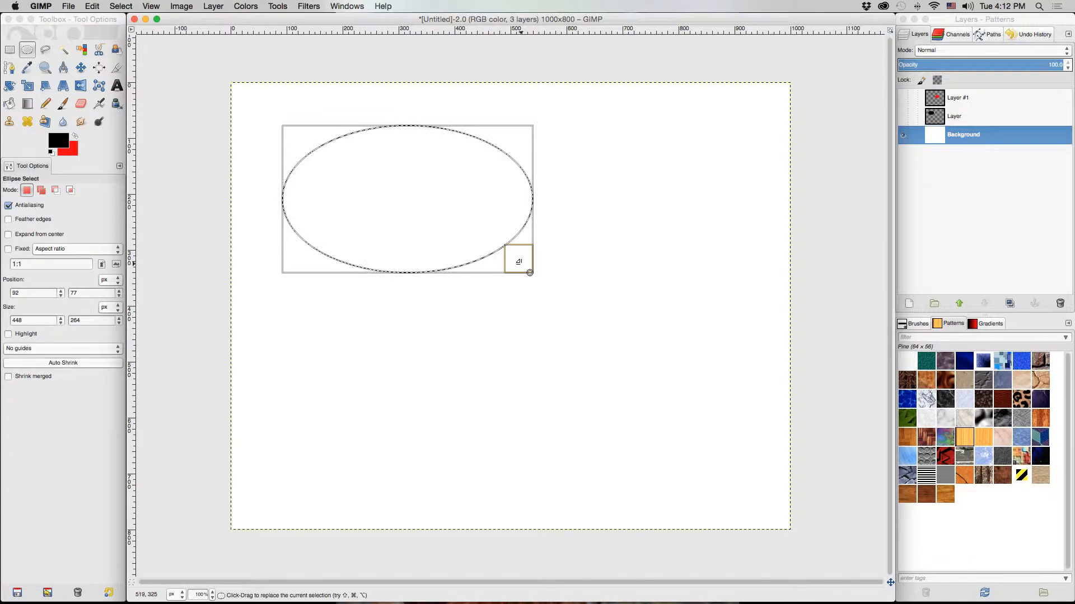
Fill the elliptical selection with black and replace it with an ellipse selection about 416 × 262 px in the canvas's lower half
key(super+comma)
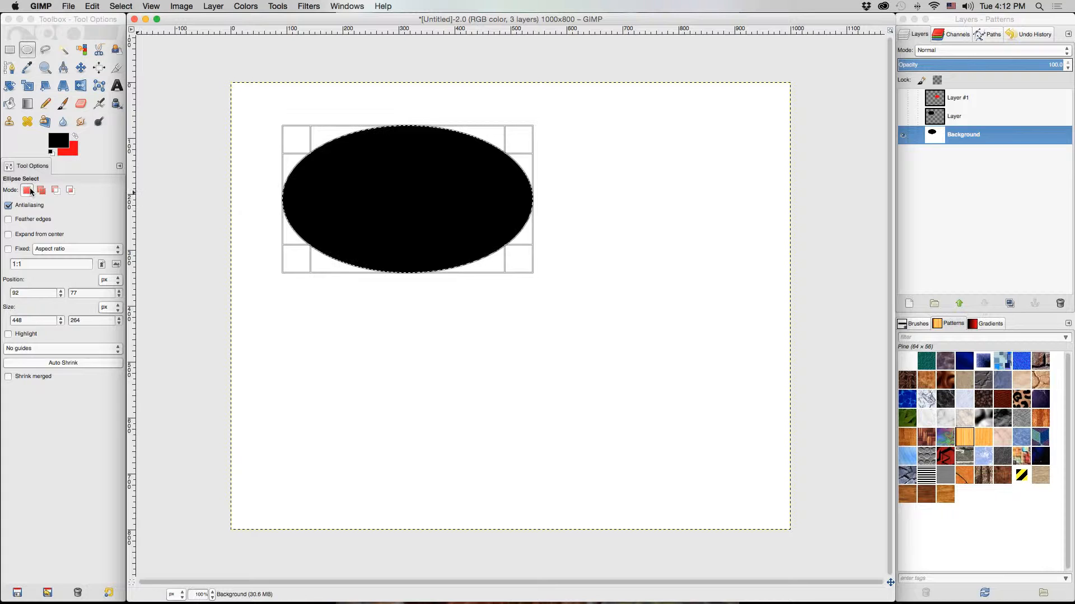
drag(297, 306, 548, 410)
drag(593, 137, 697, 329)
drag(302, 316, 536, 463)
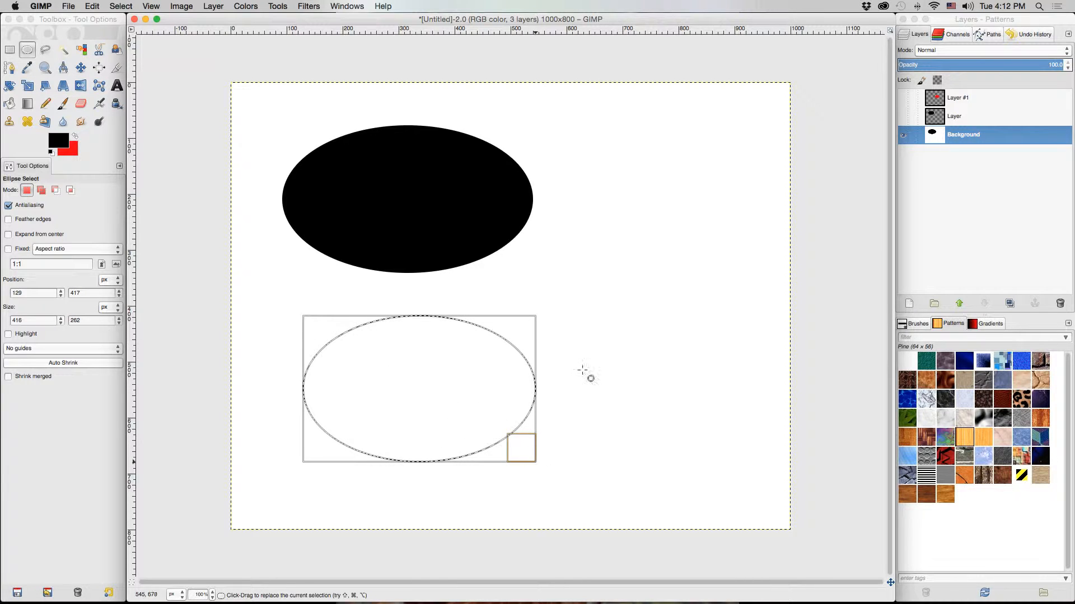
Add three overlapping ellipses to the current selection, the first about 261 × 384 px and the last about 189 × 115 px
click(41, 190)
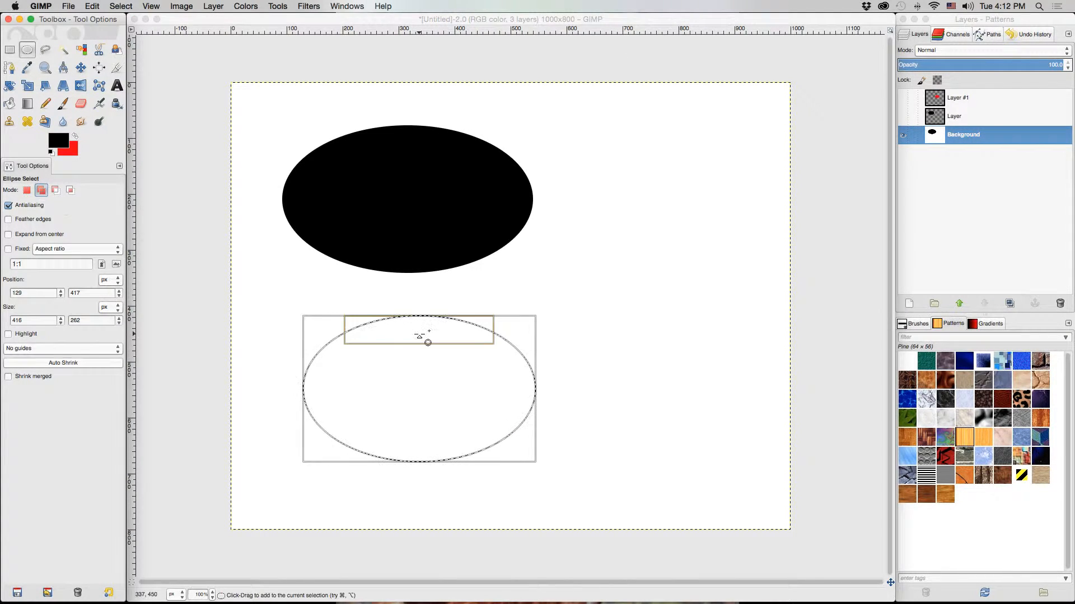
drag(435, 193, 580, 407)
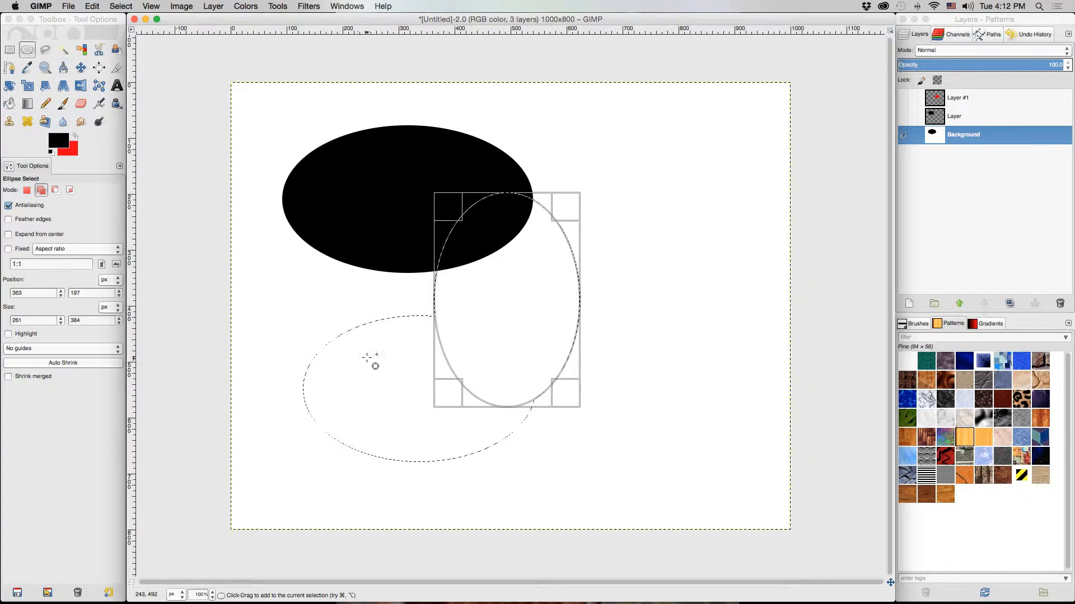
drag(314, 213, 441, 332)
drag(672, 219, 565, 283)
Subtract an ellipse about 201 × 384 px from the selection and intersect the remainder with one about 730 × 329 px
click(54, 191)
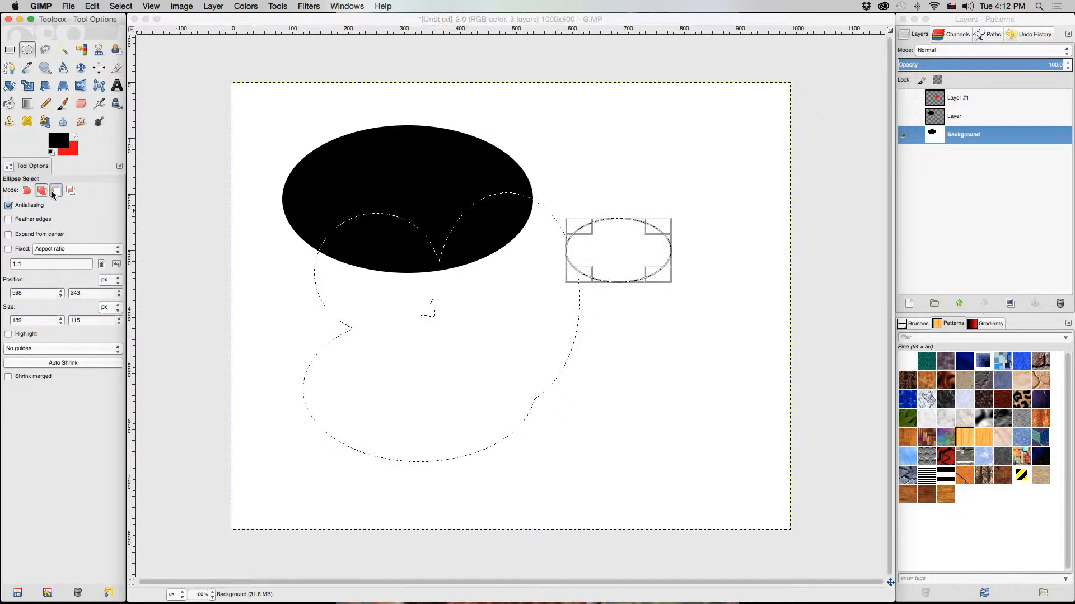
drag(729, 397, 633, 253)
drag(620, 194, 617, 186)
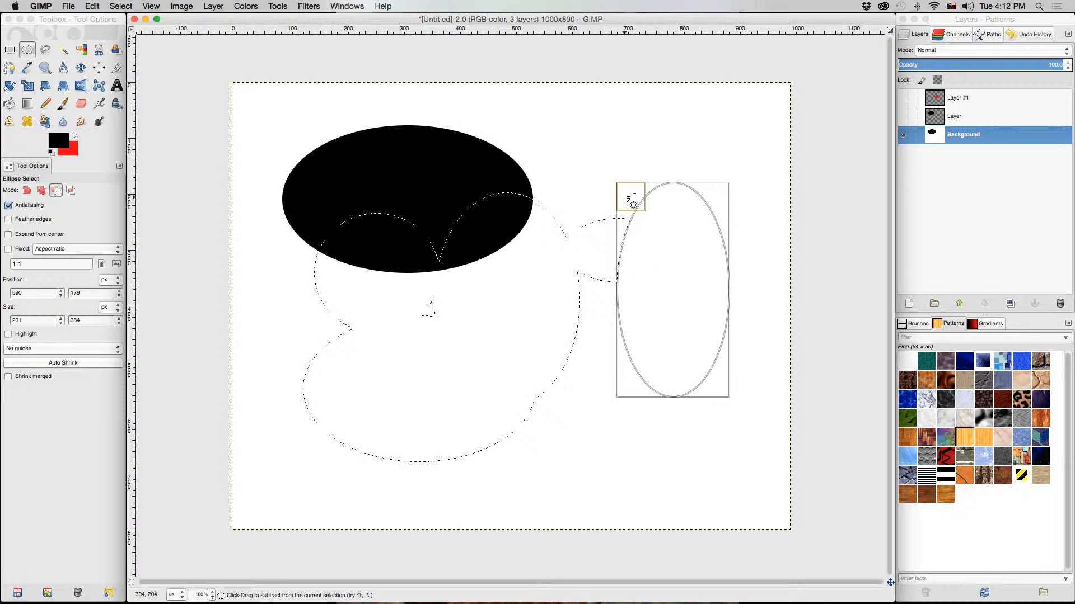
click(70, 189)
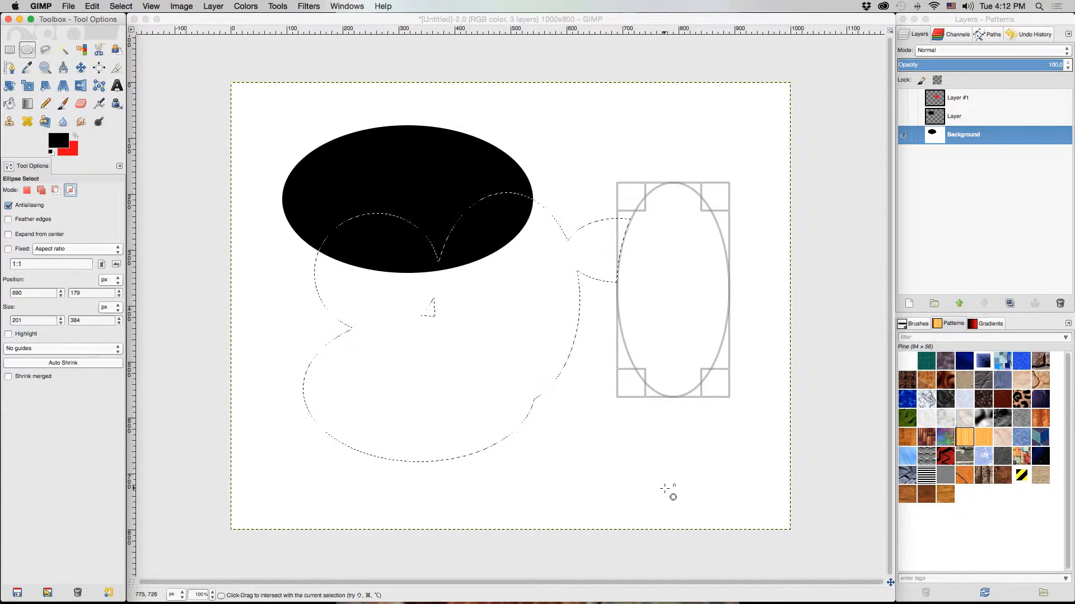
drag(665, 489, 256, 306)
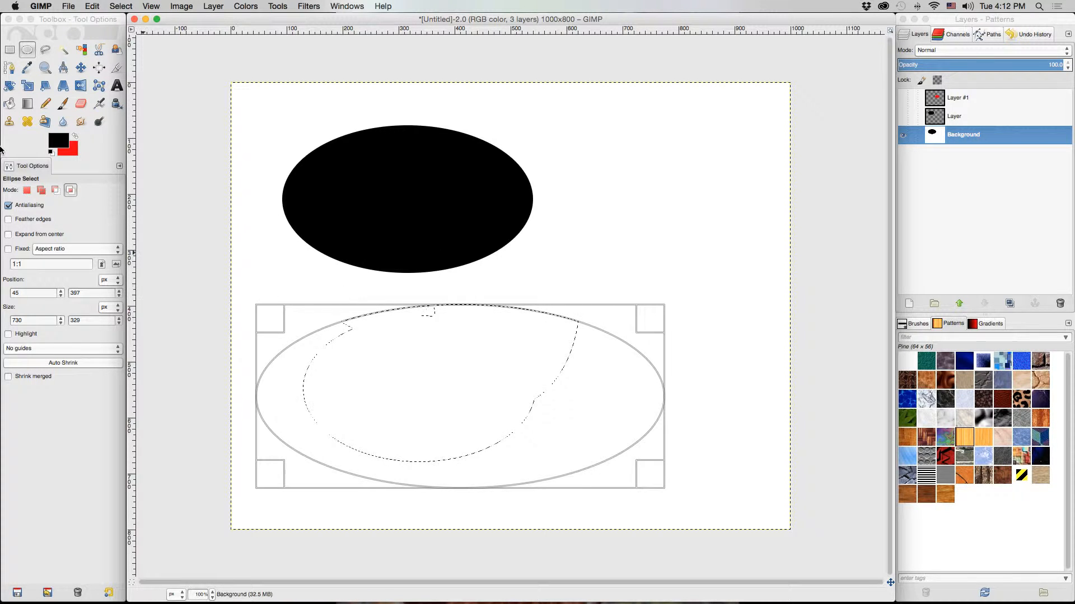
In replace mode, select a feathered ellipse about 188 × 291 px with radius 46.6, fill it with black and deselect
click(27, 191)
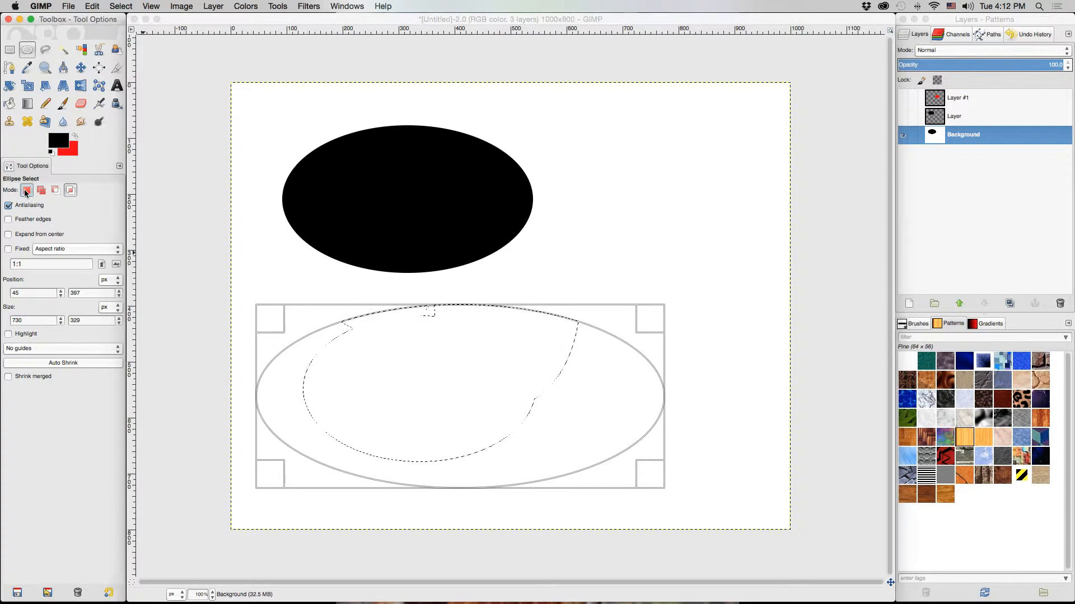
click(9, 219)
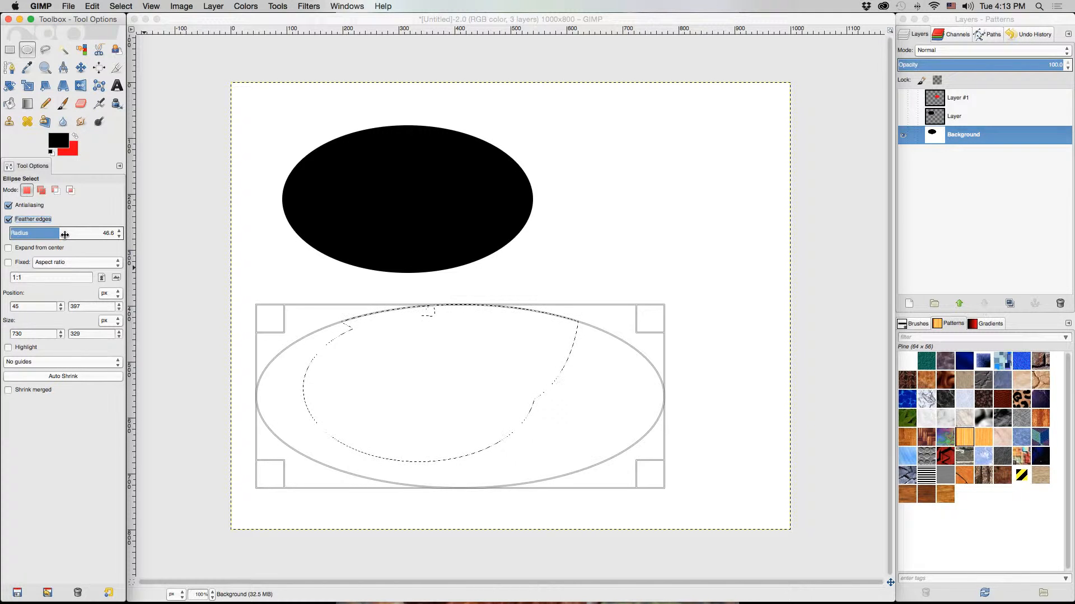
click(591, 166)
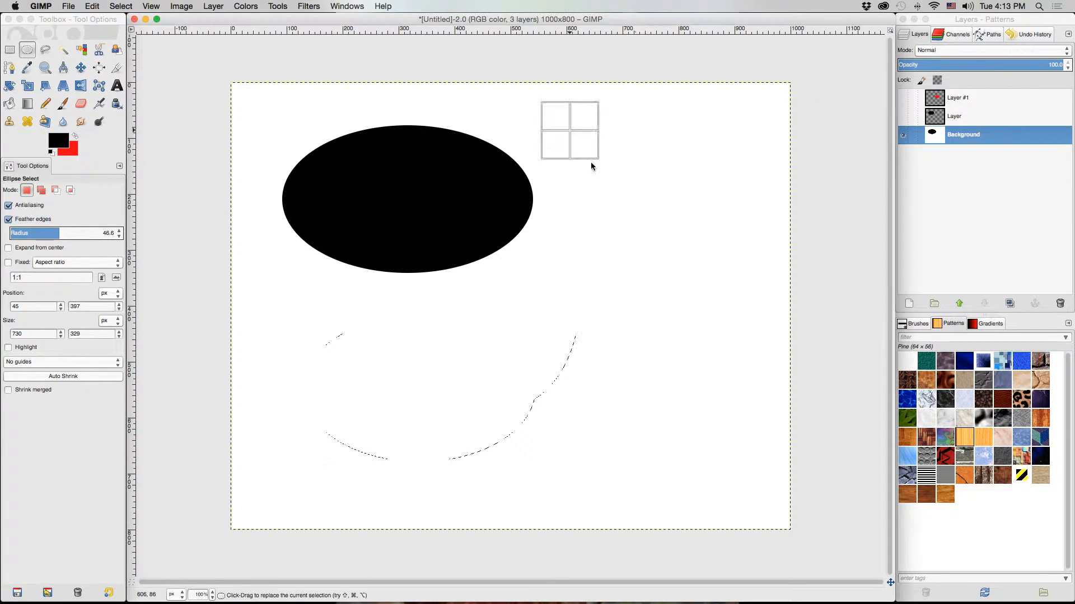
drag(570, 130, 675, 293)
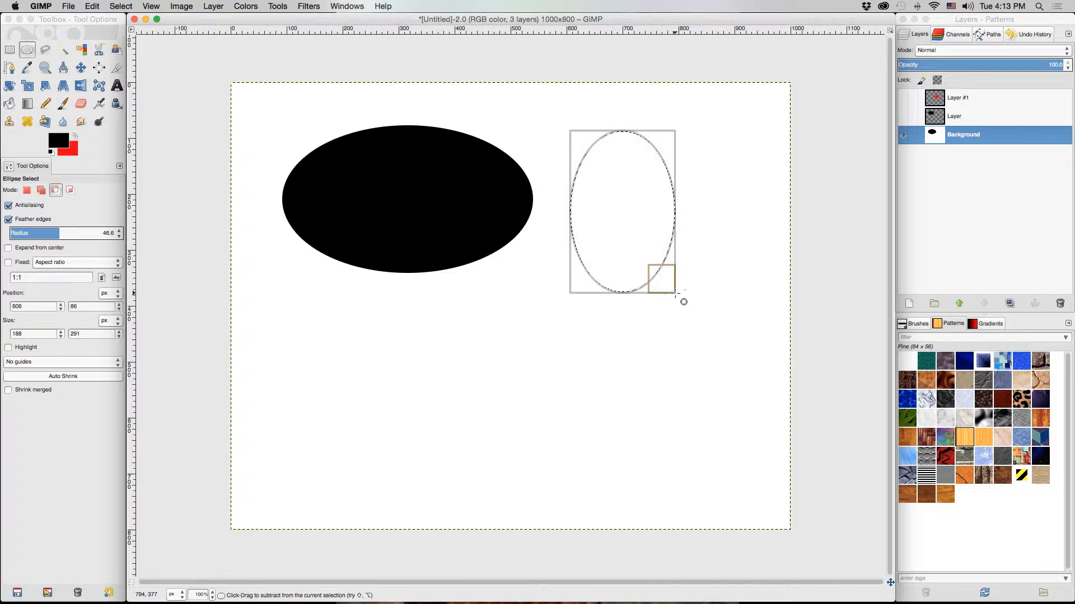
key(super+comma)
click(581, 329)
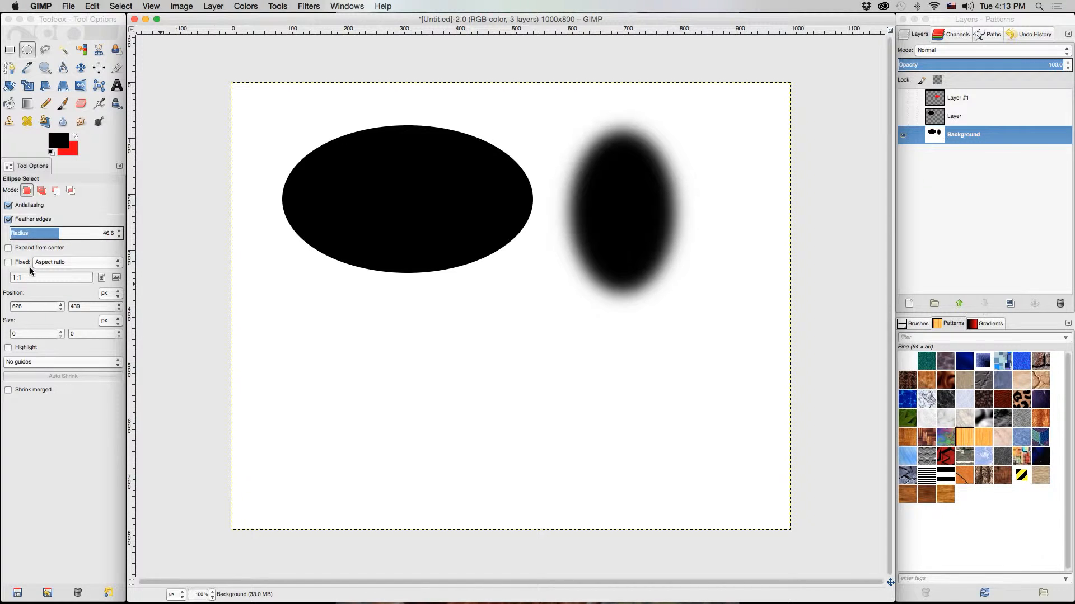
Turn off feathering, enable Expand from center, and draw three ellipse selections outward from their centers, the last about 140 × 208 px
click(7, 219)
click(8, 234)
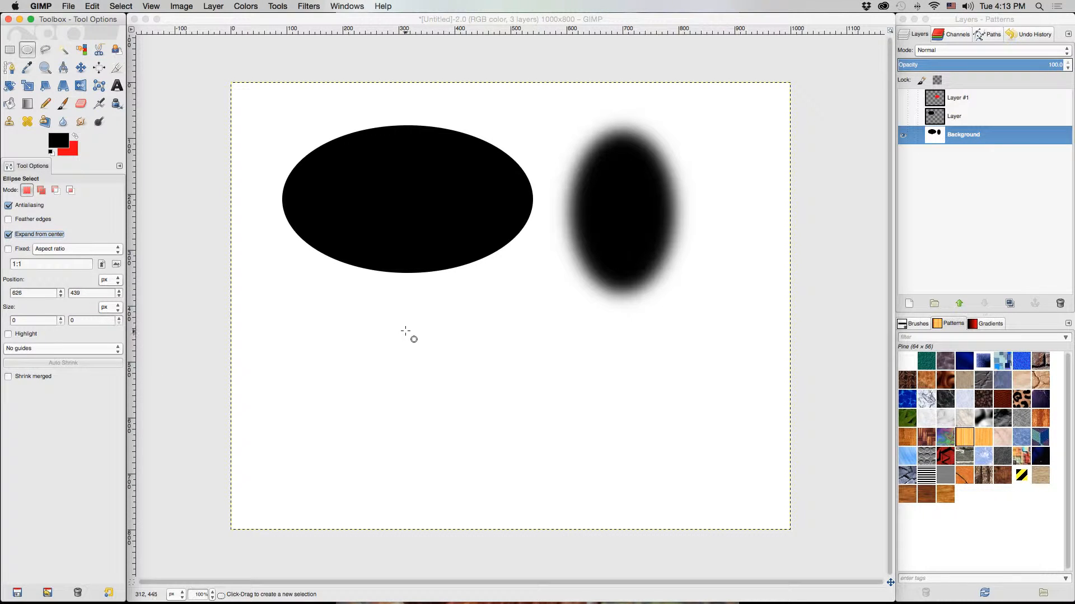
drag(405, 331, 505, 422)
drag(554, 320, 594, 371)
drag(378, 306, 416, 365)
Turn off Expand from center and draw an ellipse selection about 232 × 220 px, temporarily expanding from its center
click(9, 235)
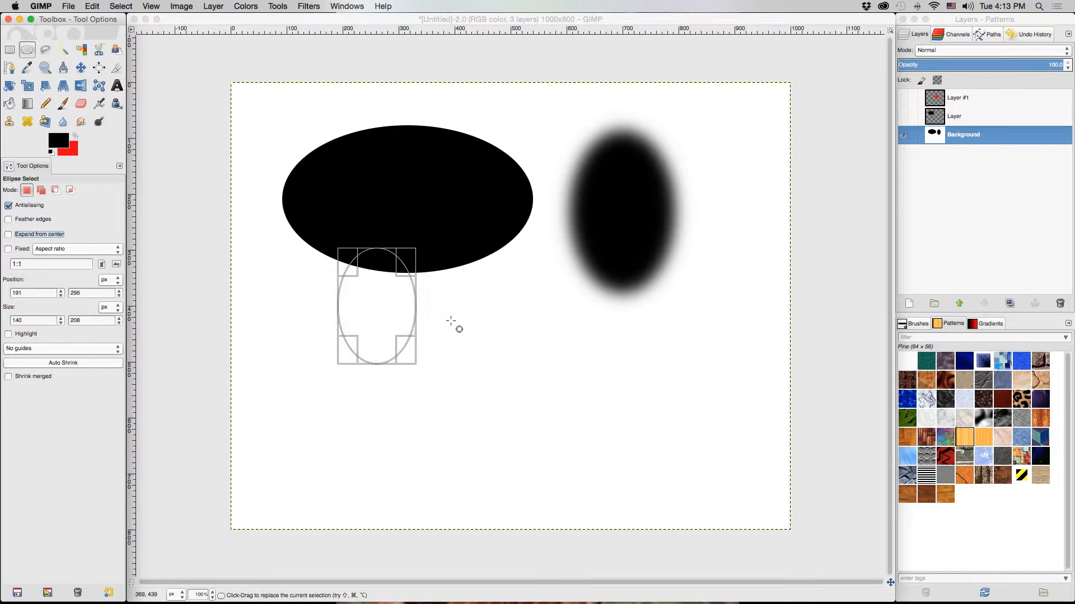
drag(450, 306, 521, 372)
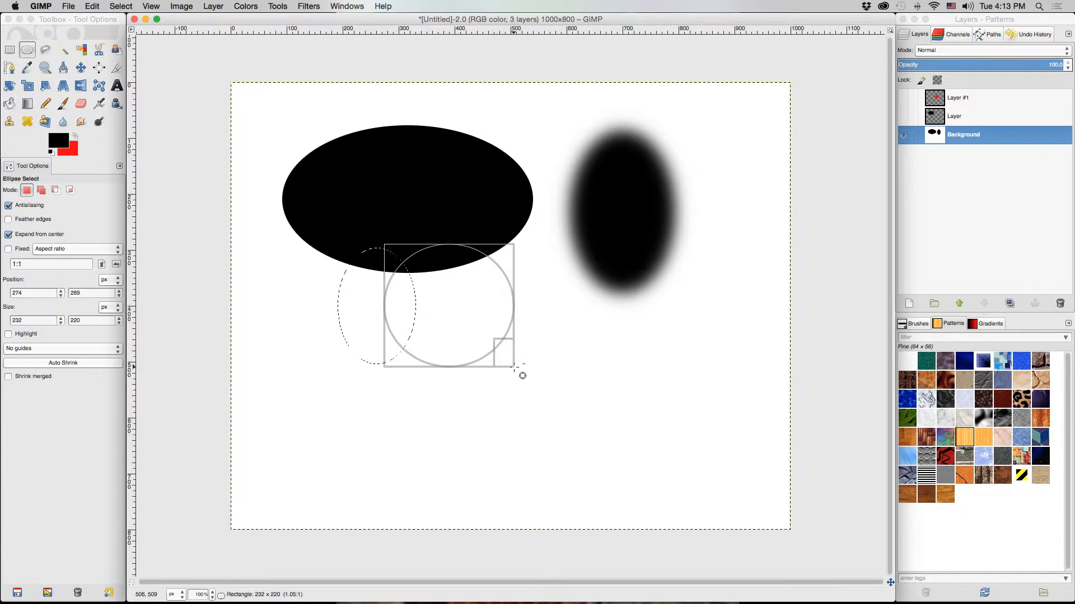
Fix the aspect ratio at 1:1 and draw two circular selections, the last about 169 × 169 px
click(8, 250)
click(5, 249)
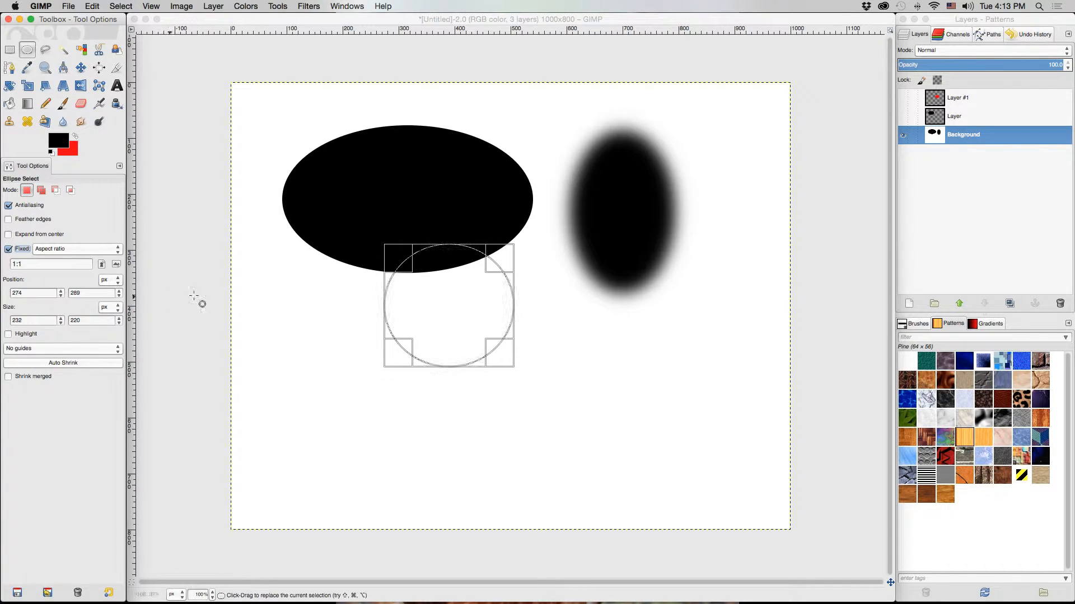
drag(328, 284, 442, 398)
drag(536, 280, 631, 374)
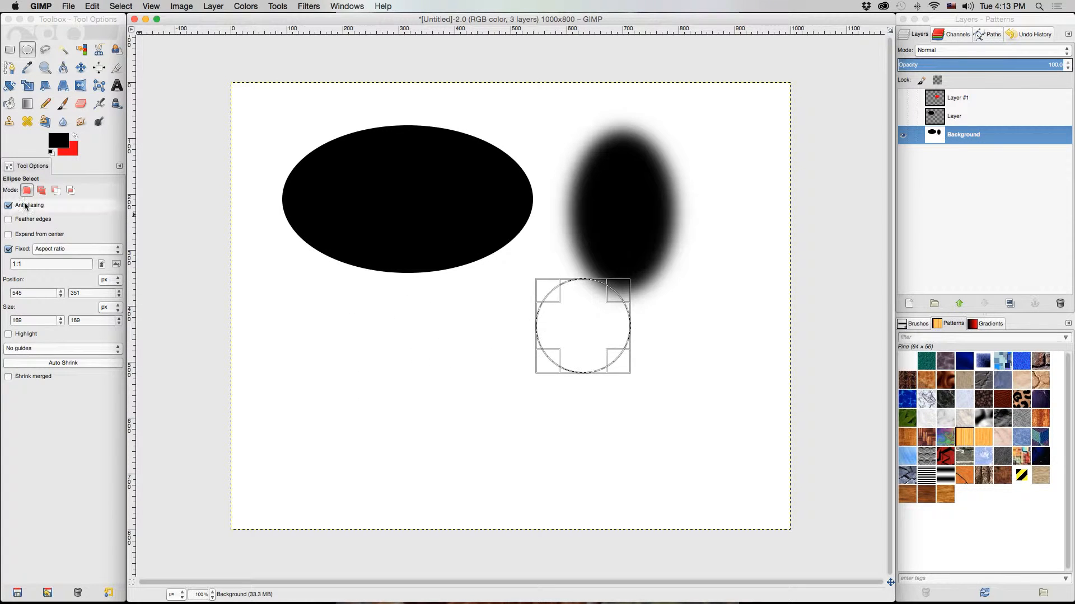
Set the fixed aspect ratio to 1:2 and draw three ellipse selections, the last about 189 × 378 px
click(28, 264)
text(2)
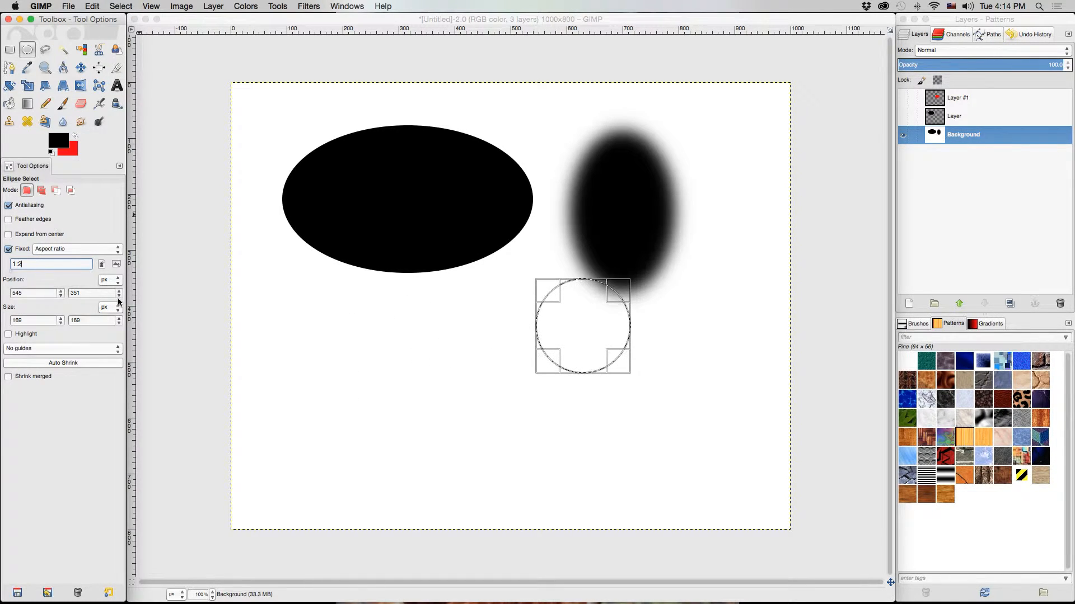
drag(334, 286, 481, 449)
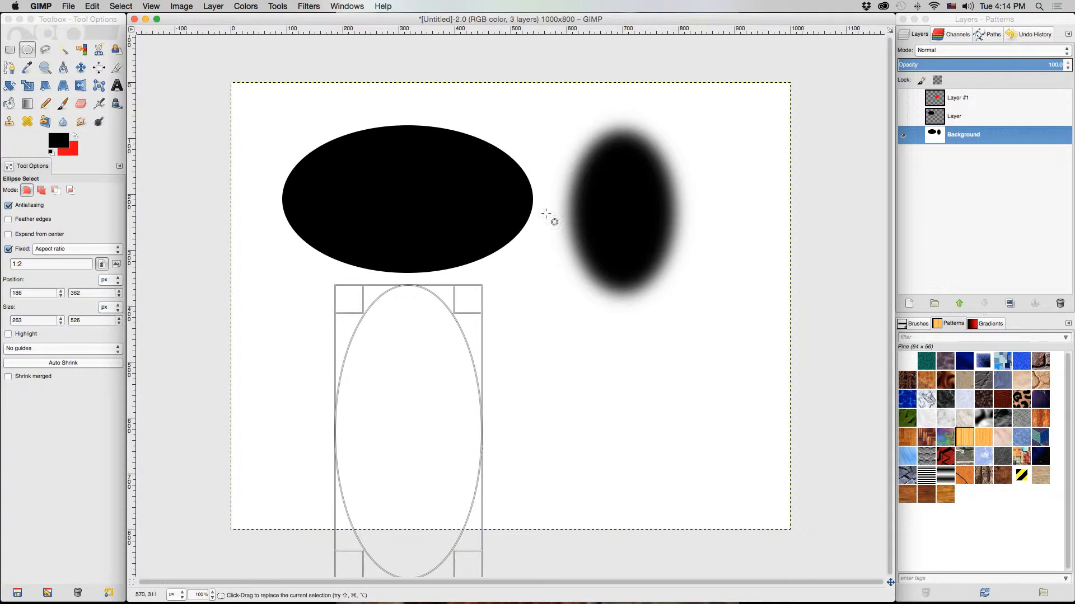
drag(534, 161, 637, 367)
drag(360, 120, 461, 338)
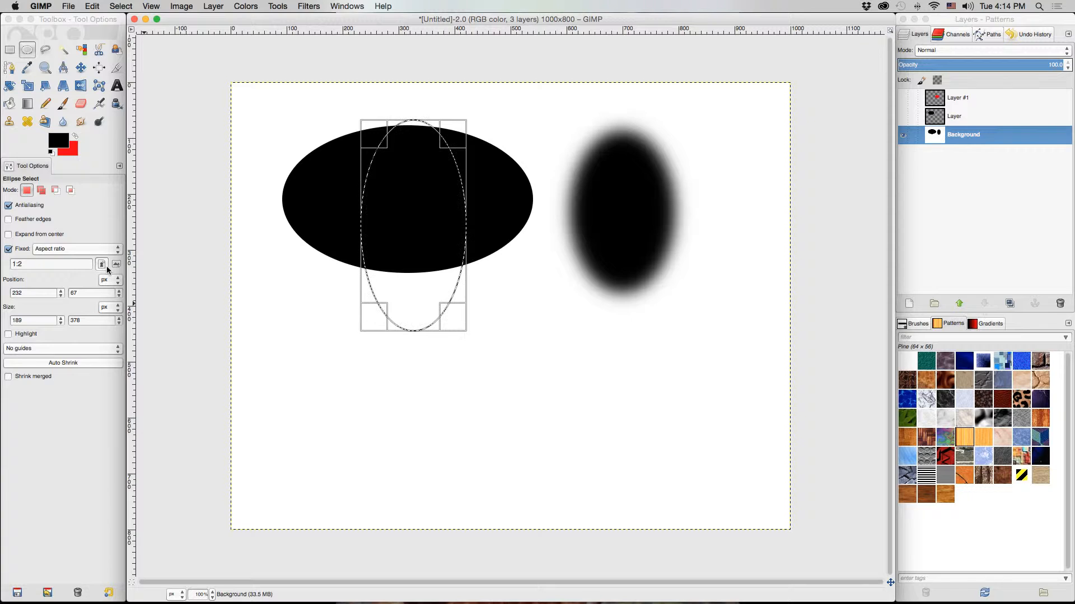
Constrain the ellipse to a fixed width of 100 px and draw two selections, the last about 293 px high
click(117, 249)
click(119, 251)
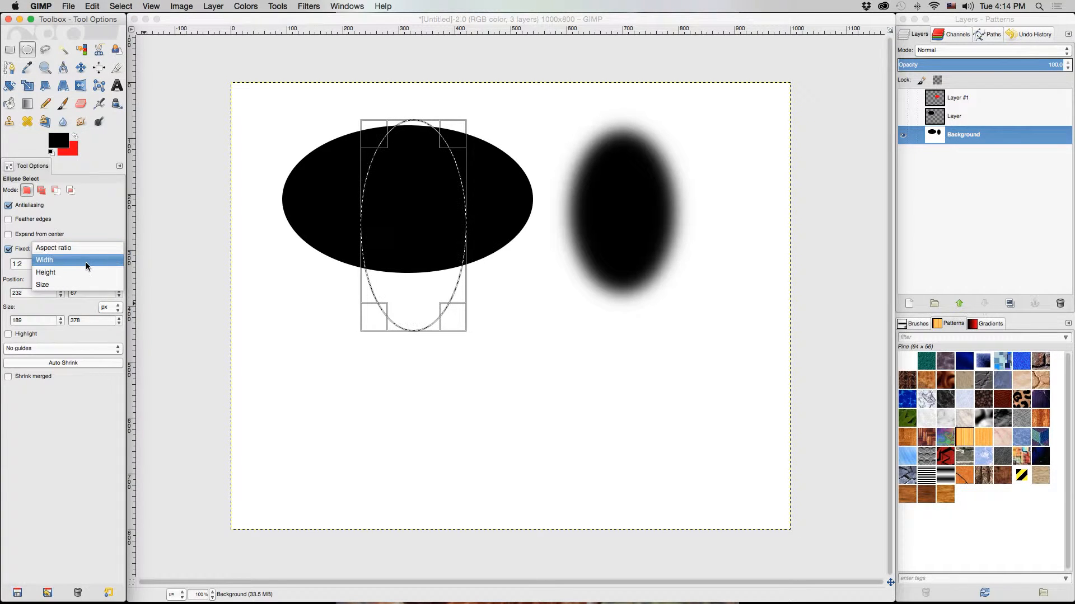
click(45, 260)
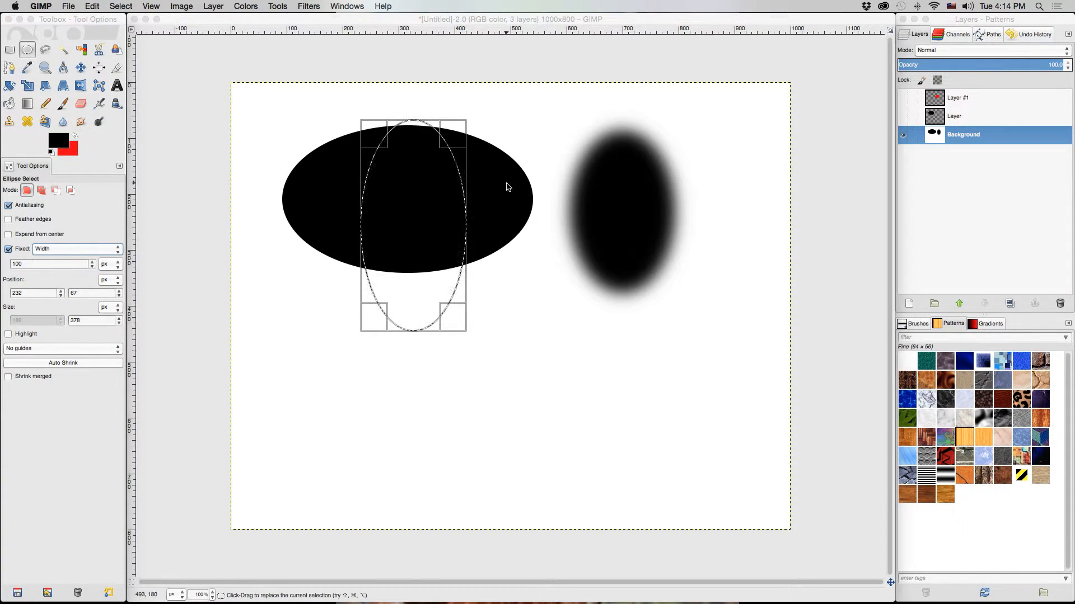
drag(479, 184, 603, 402)
drag(572, 230, 626, 394)
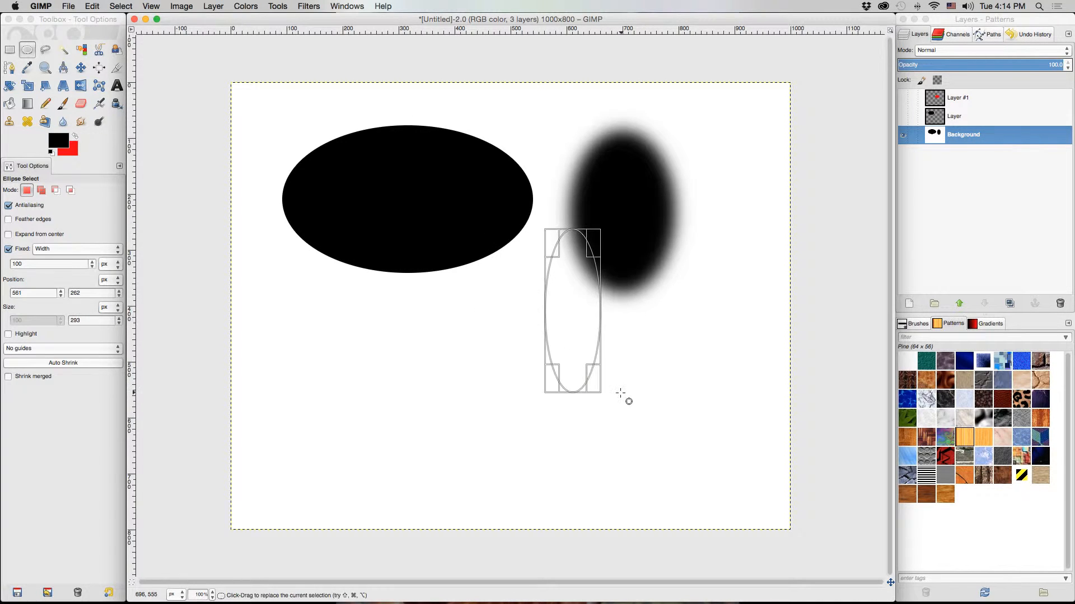
Switch the constraint to a fixed size of 100x100 and place a circular selection below the large black ellipse
click(60, 272)
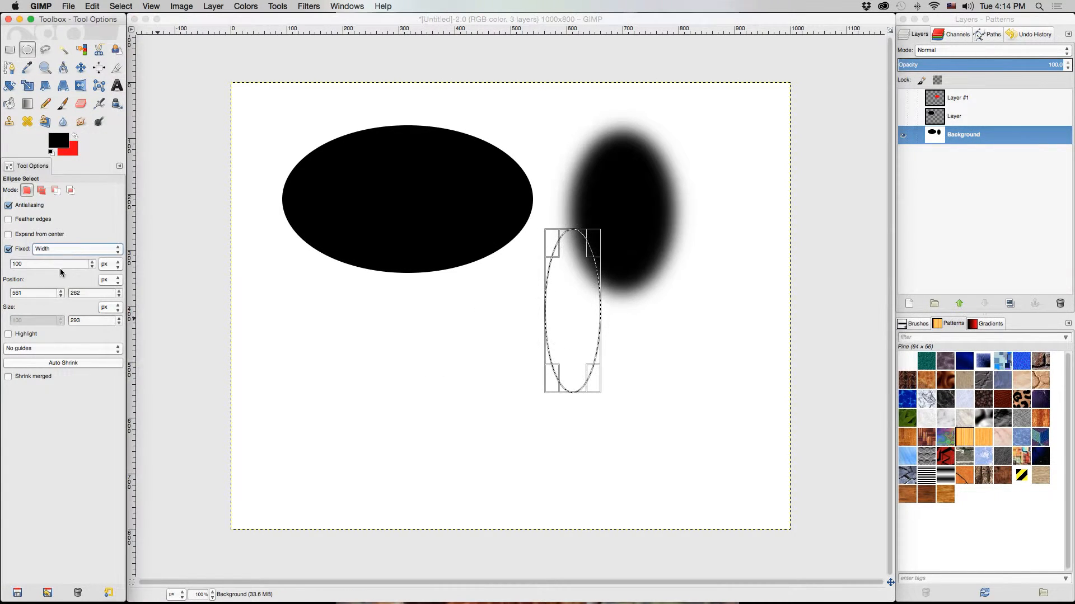
click(120, 248)
click(93, 270)
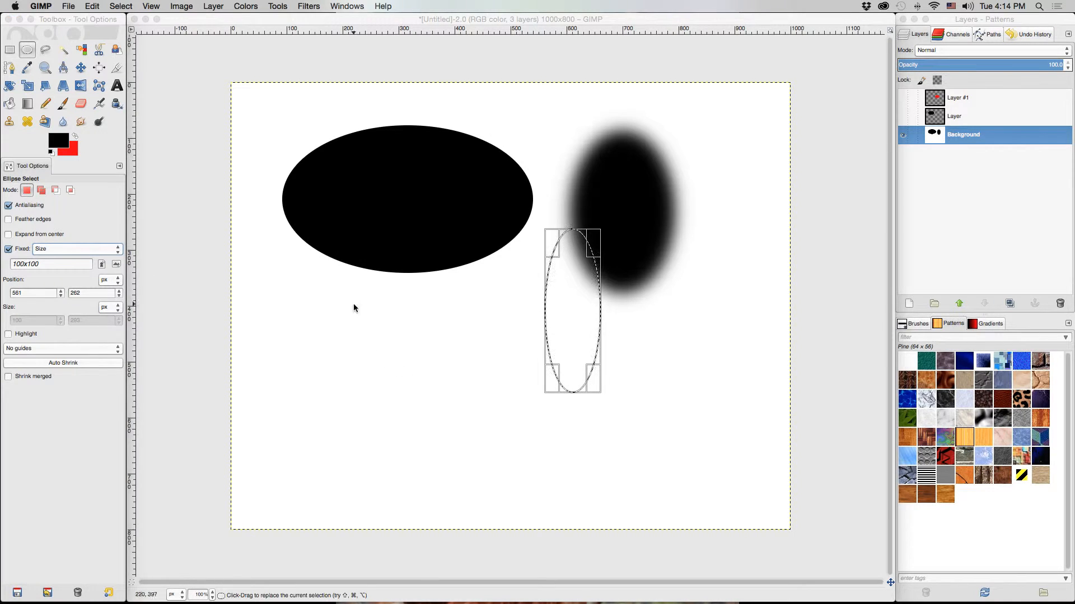
drag(366, 339, 499, 355)
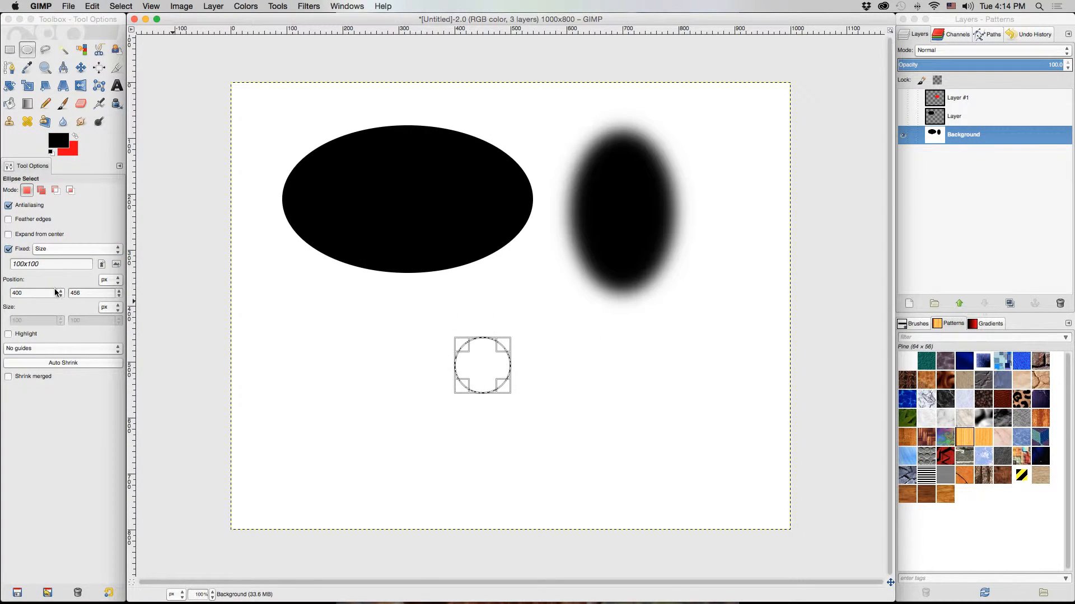
Turn off the fixed constraint, draw an ellipse selection about 104 × 132 px, and set its X position to 140 px
click(8, 249)
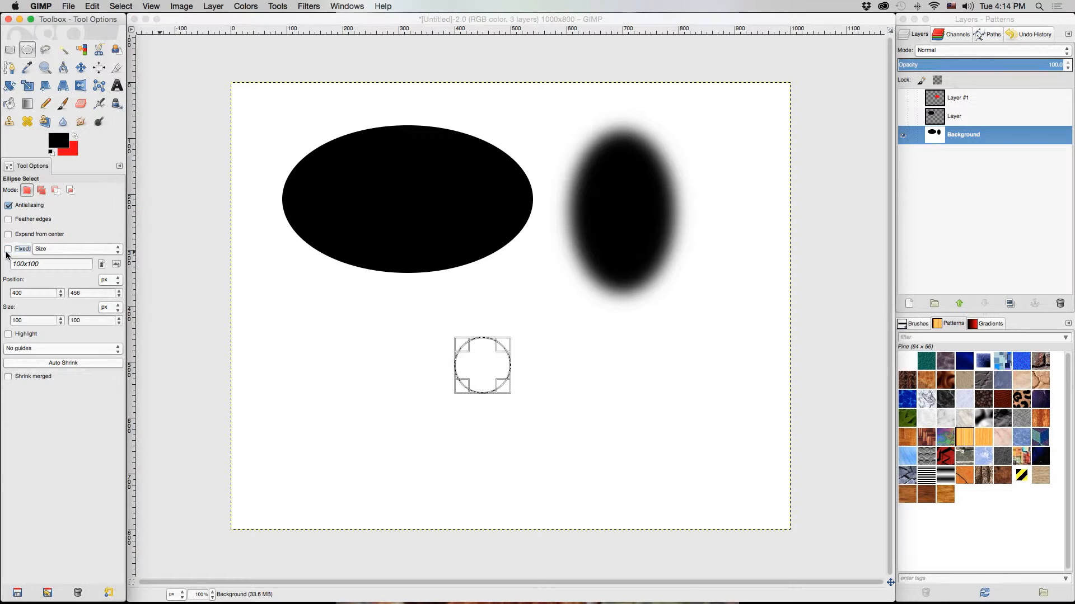
drag(306, 318, 364, 392)
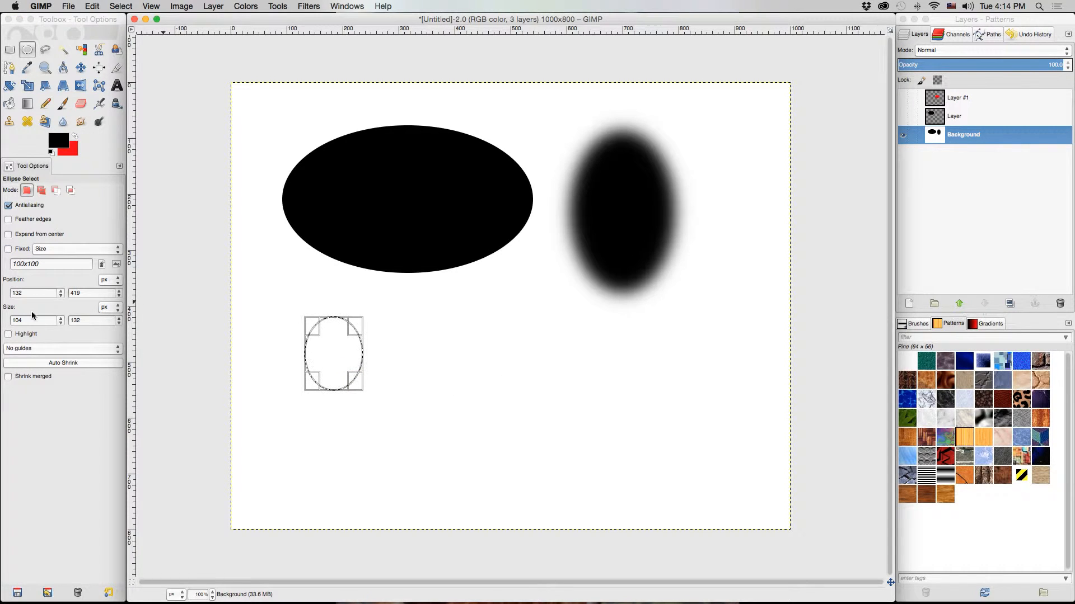
click(61, 292)
click(61, 291)
click(61, 291)
click(61, 291)
click(61, 291)
click(61, 291)
click(61, 291)
click(61, 291)
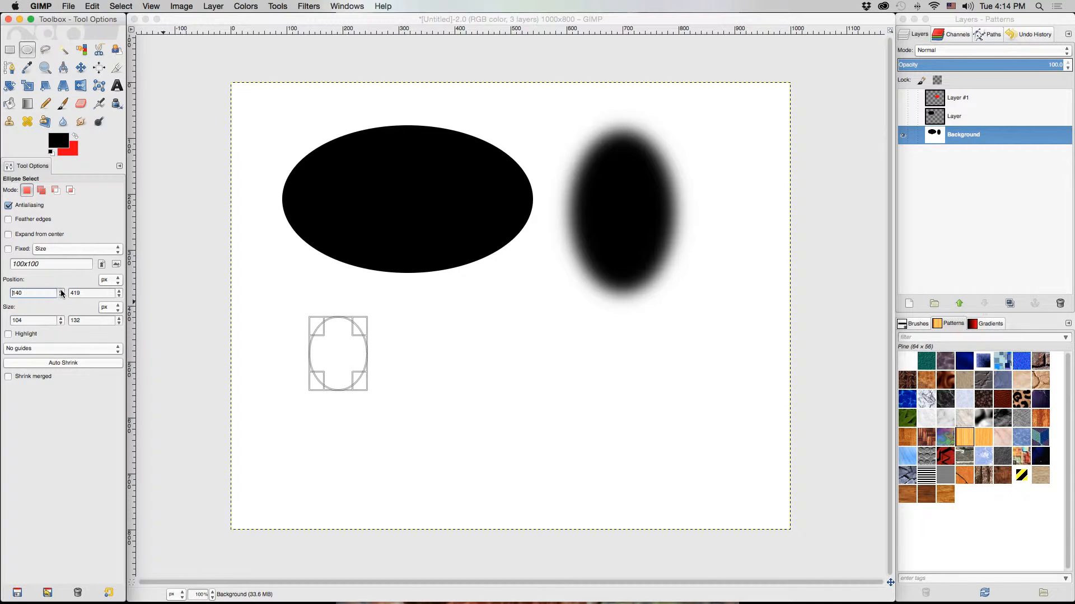
Set the ellipse selection's Y position to 426 px
click(120, 290)
click(120, 291)
click(120, 290)
click(120, 290)
click(120, 291)
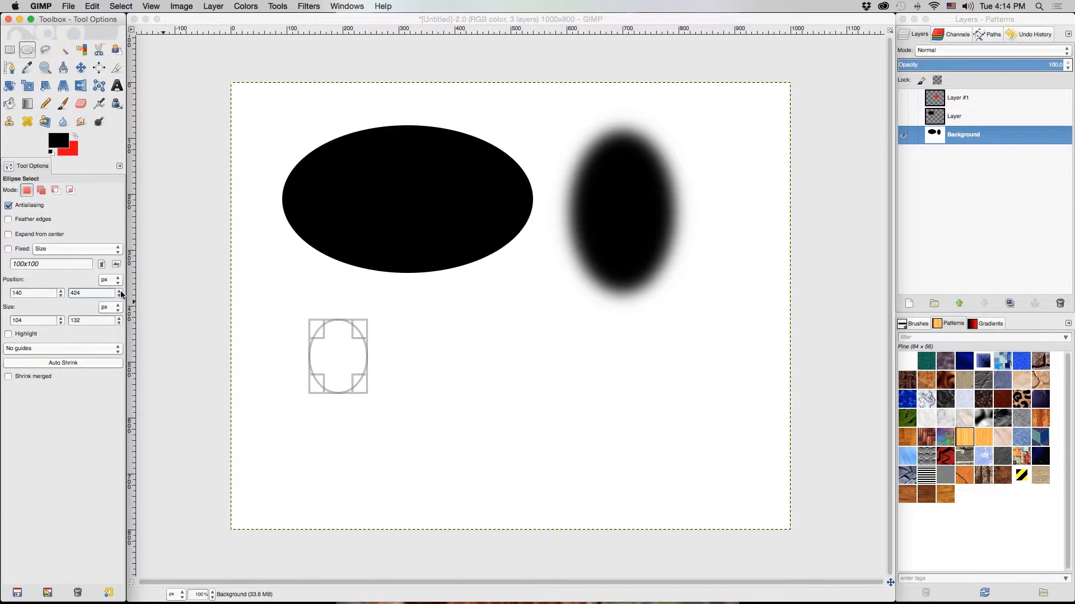
click(120, 291)
click(119, 290)
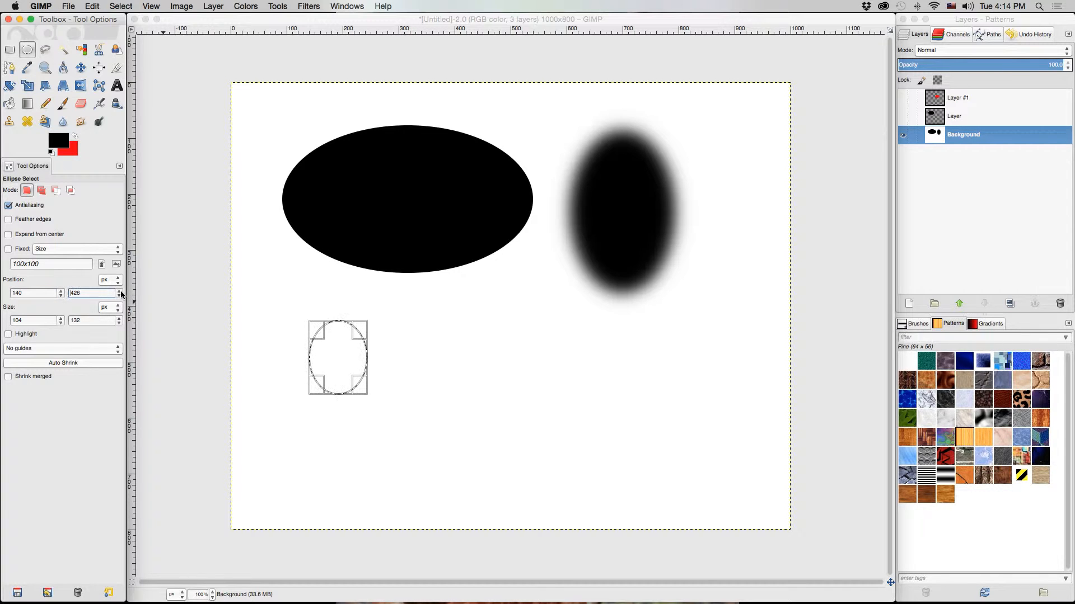
Set the ellipse selection's width to 108 px and its height to 129 px
click(61, 318)
click(61, 318)
click(61, 318)
click(61, 317)
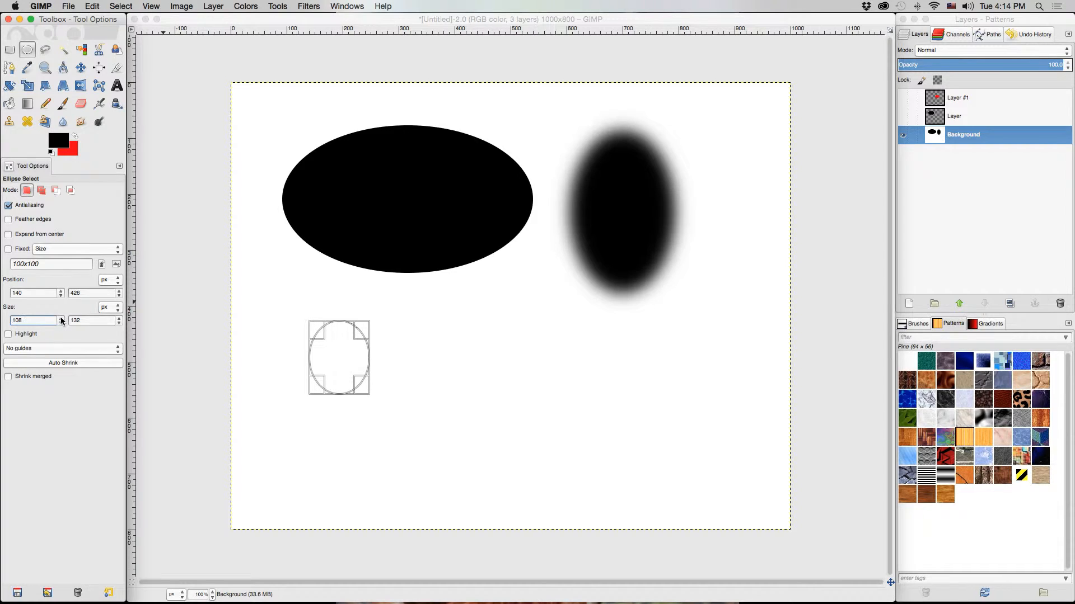
click(120, 323)
click(120, 323)
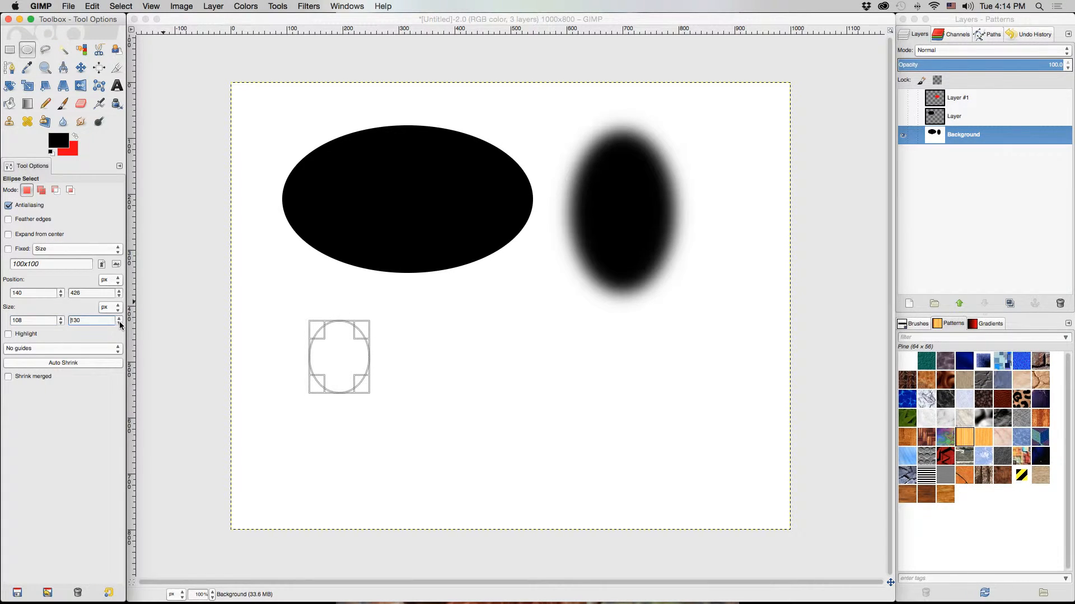
click(120, 323)
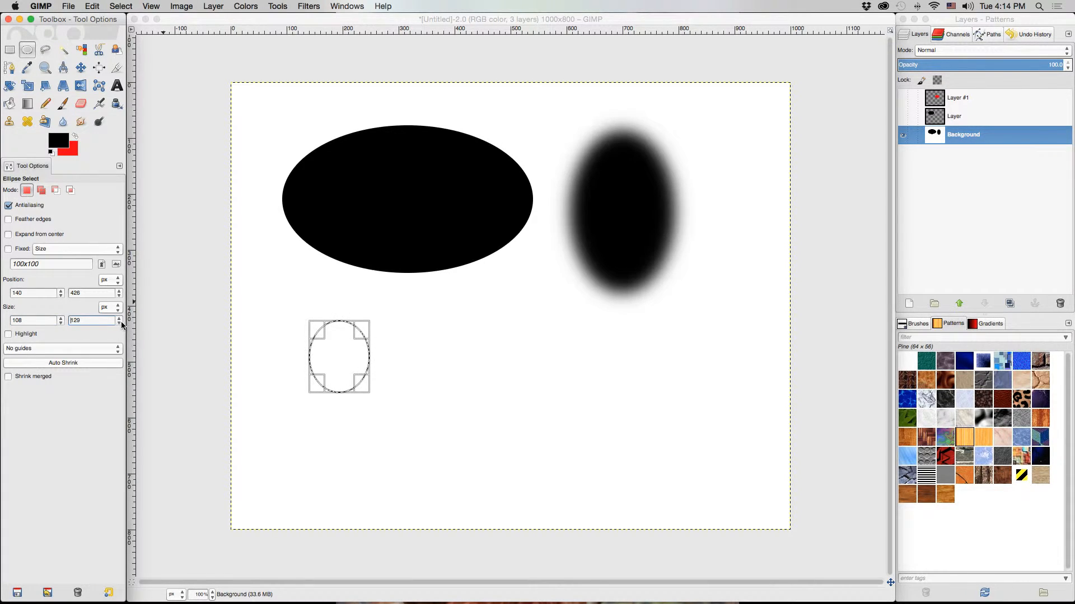
Preview the Highlight option on the ellipse selection and turn it back off, and set the selection guides to Rule of thirds
click(8, 335)
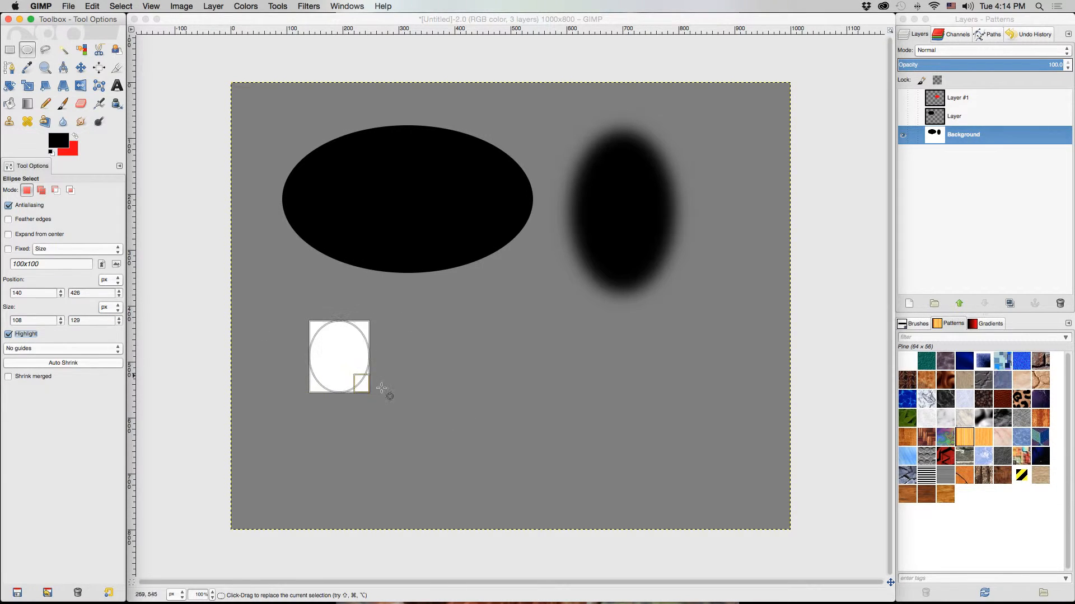
click(8, 334)
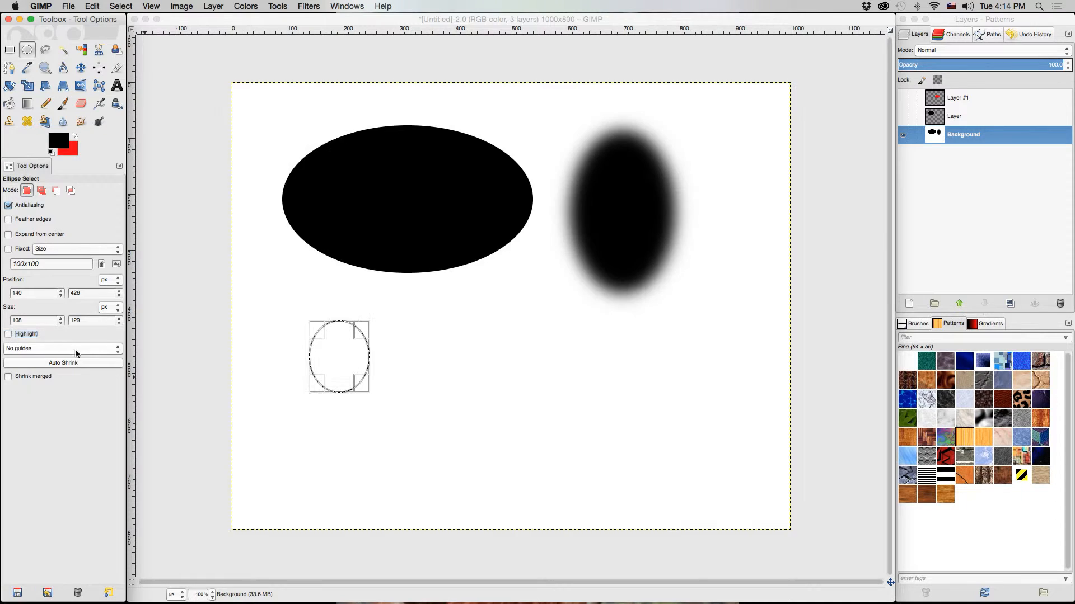
click(119, 350)
click(95, 371)
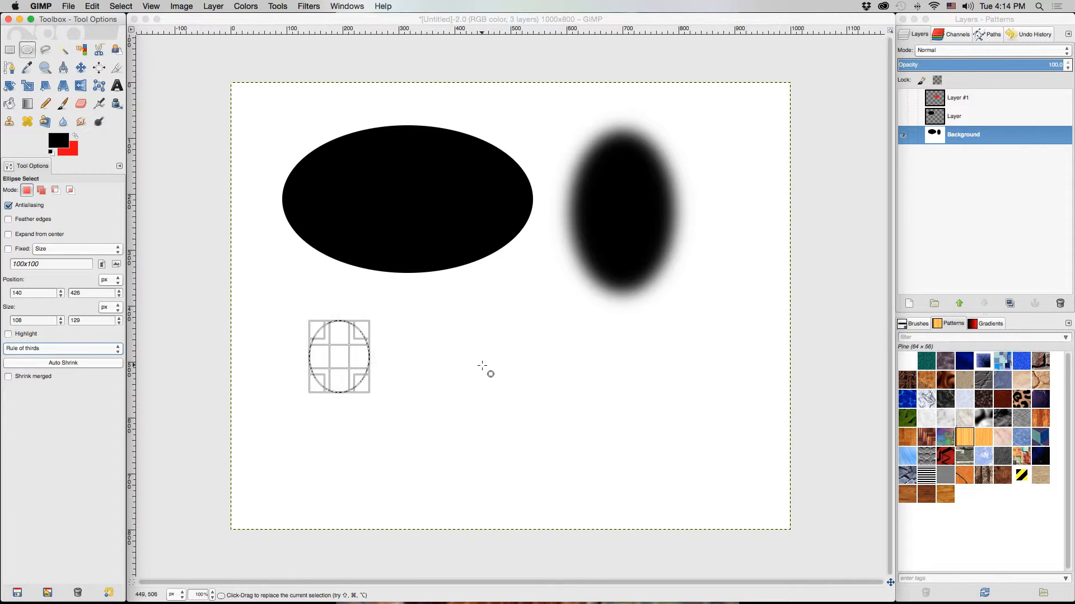
Replace the selection with an ellipse about 533 × 357 px around the large black ellipse and auto-shrink it
click(456, 371)
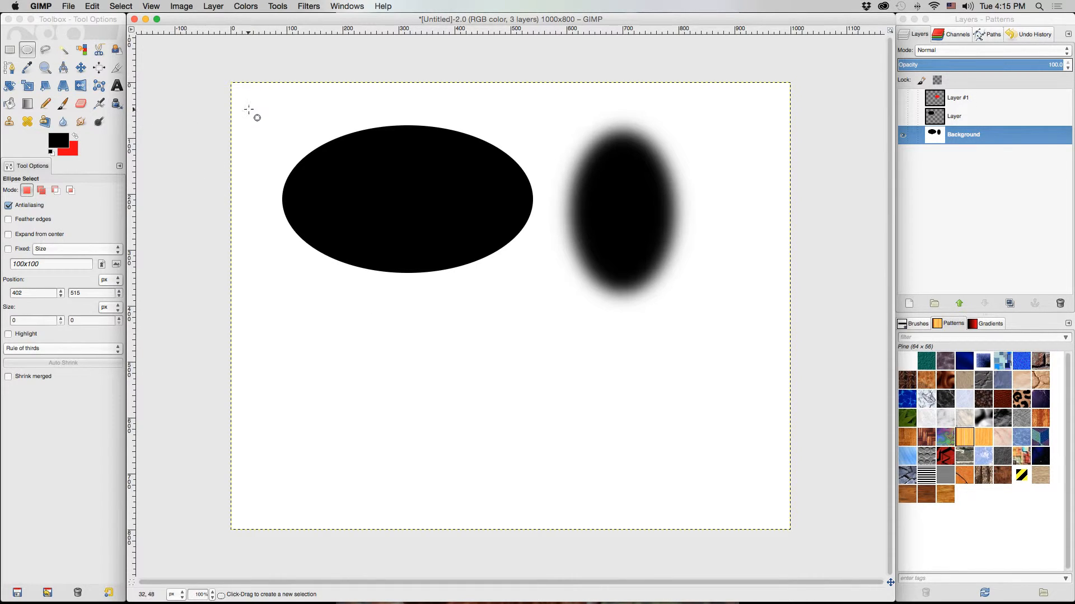
drag(249, 105, 545, 302)
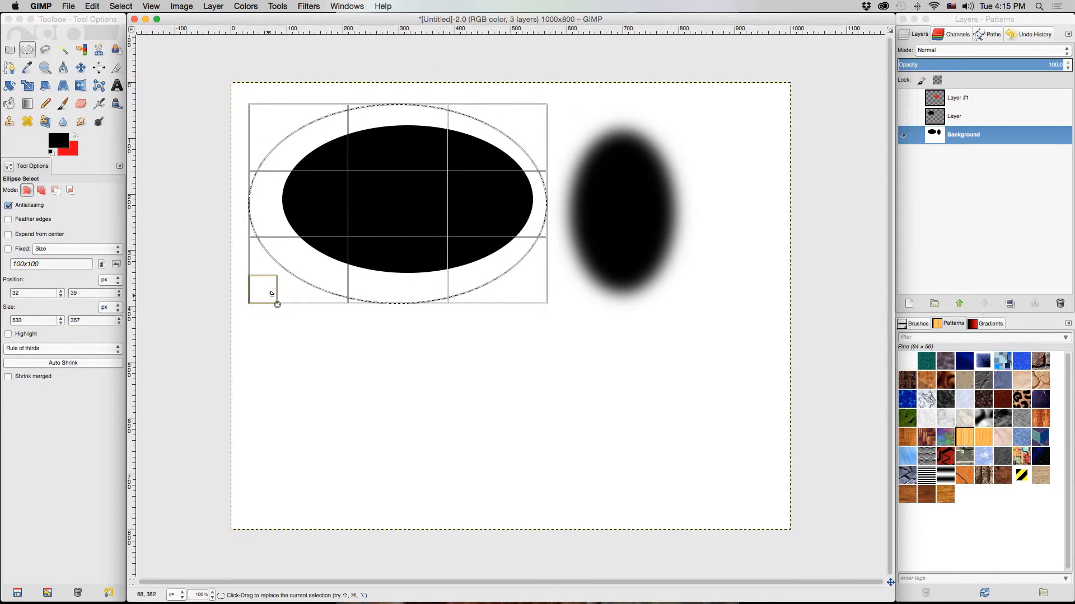
click(62, 361)
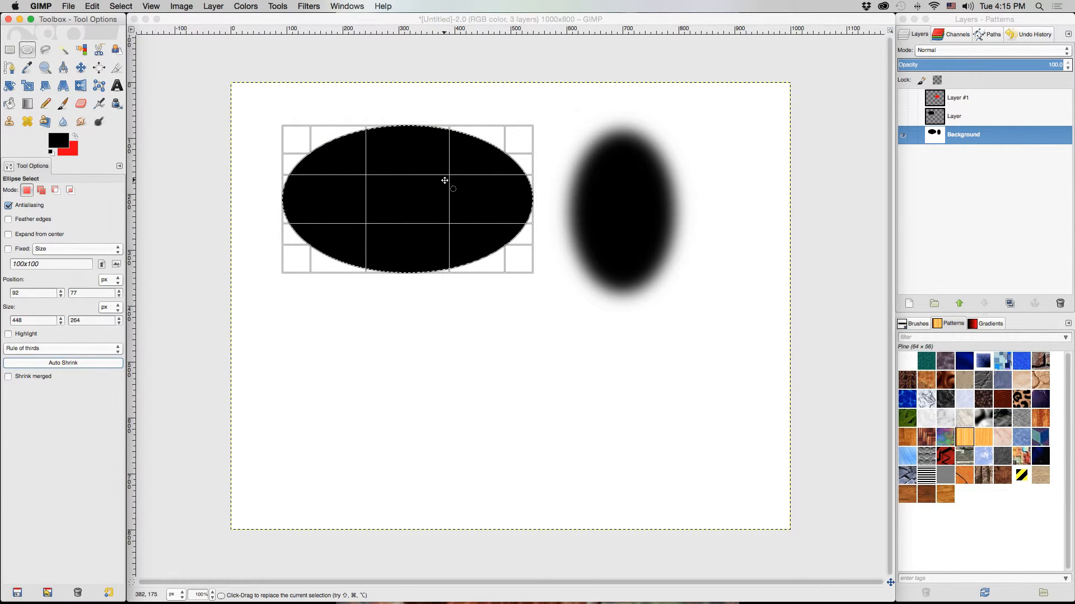
Enable Shrink merged, and show the two hidden layers with Layer #1 as the active layer
click(8, 378)
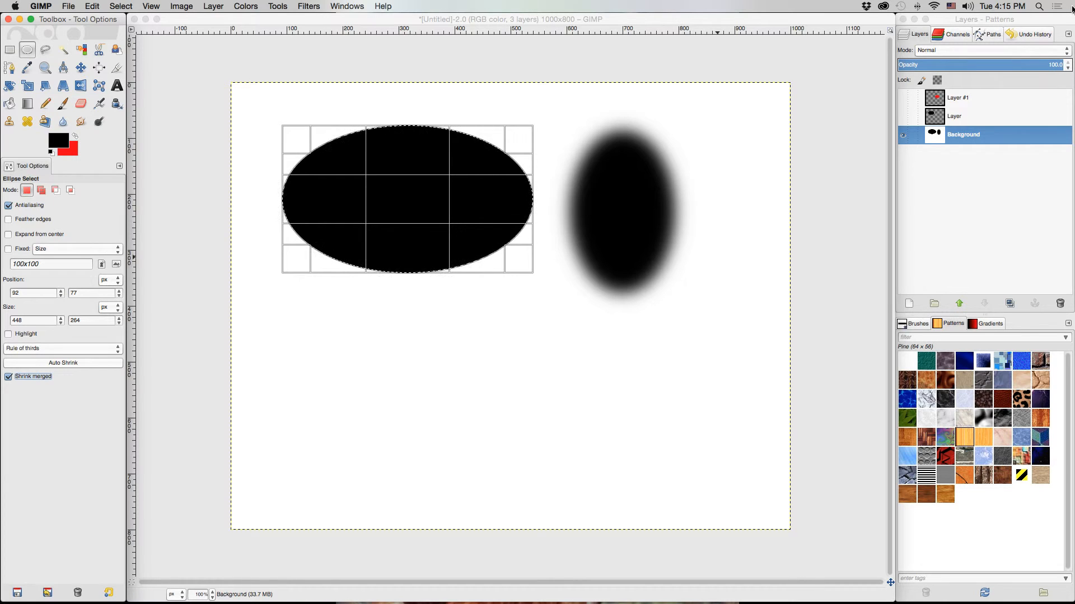
click(902, 116)
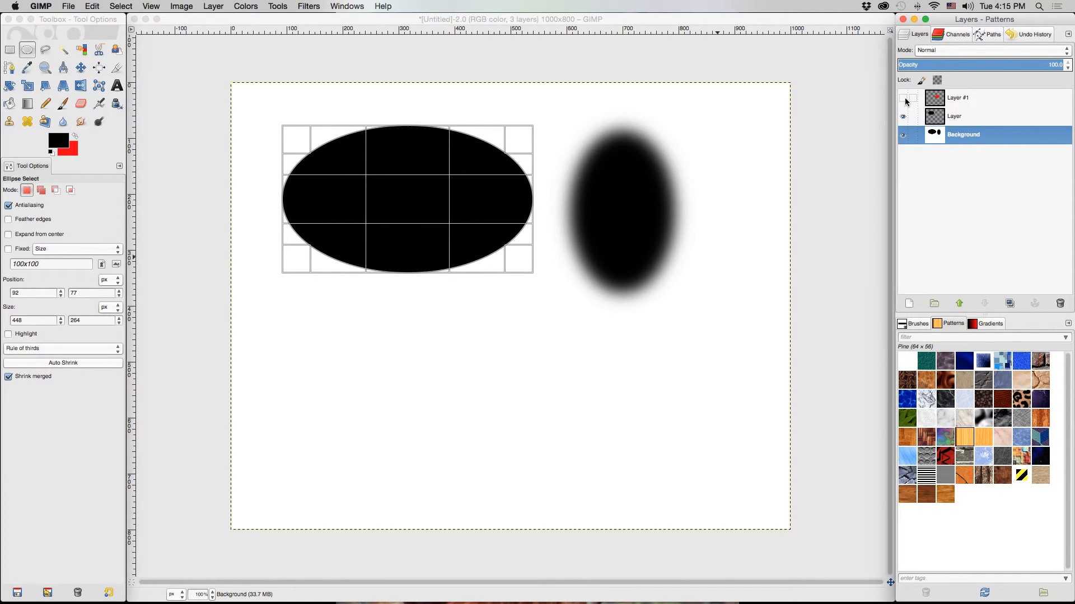
click(903, 98)
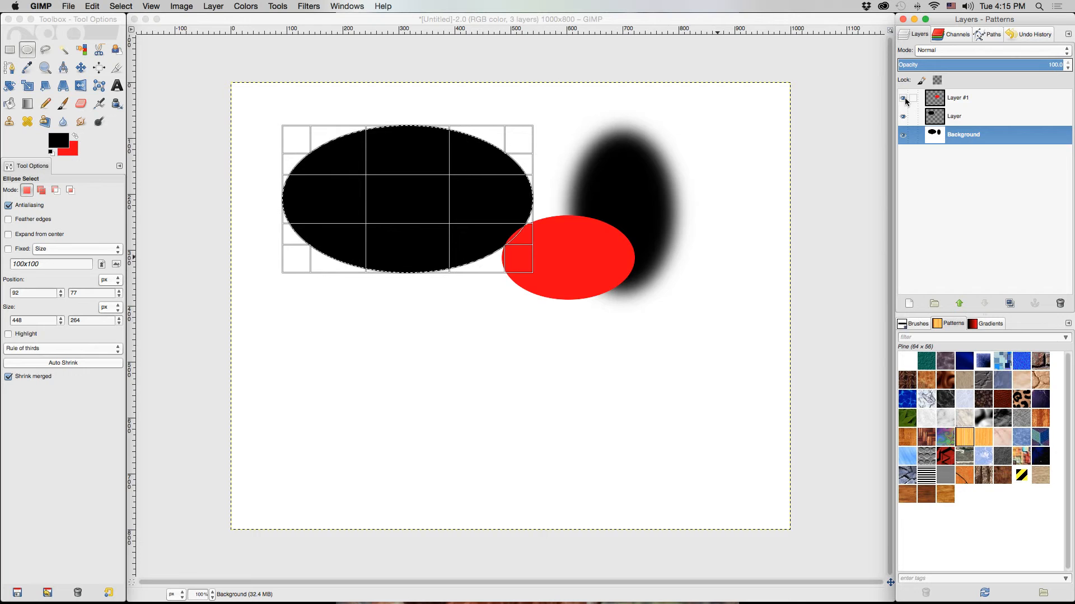
click(950, 104)
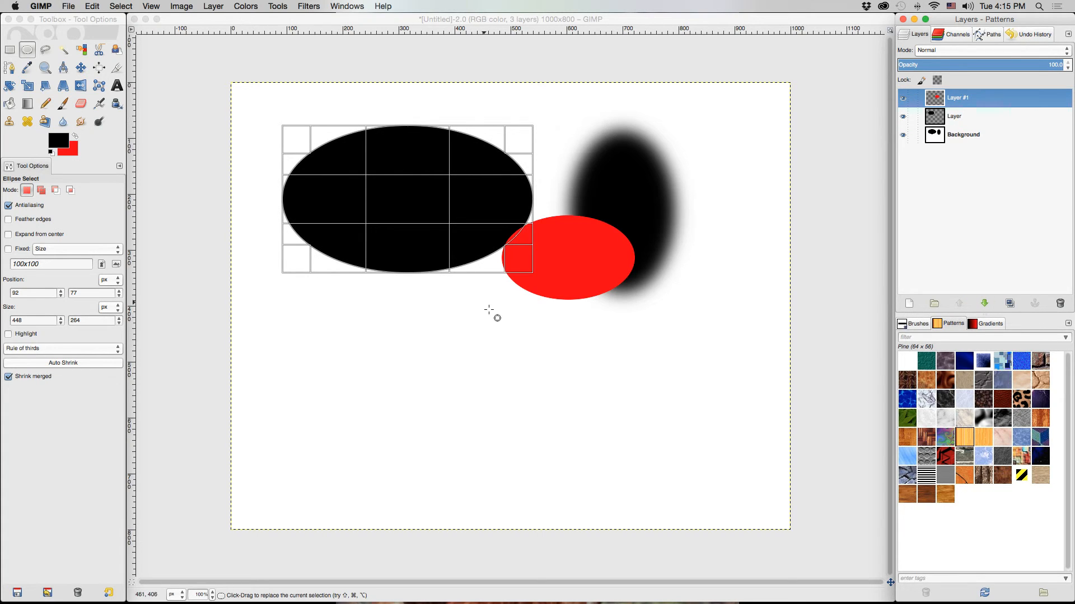
Replace the selection with an ellipse about 872 × 561 px around all three shapes and auto-shrink it using the merged layers
click(451, 333)
drag(258, 95, 745, 408)
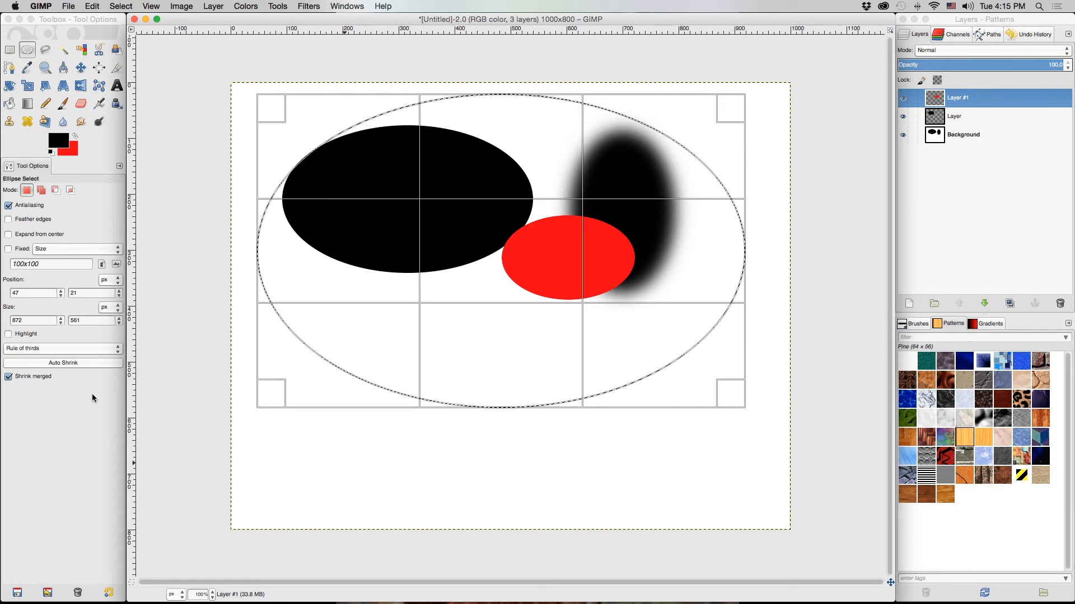
click(63, 362)
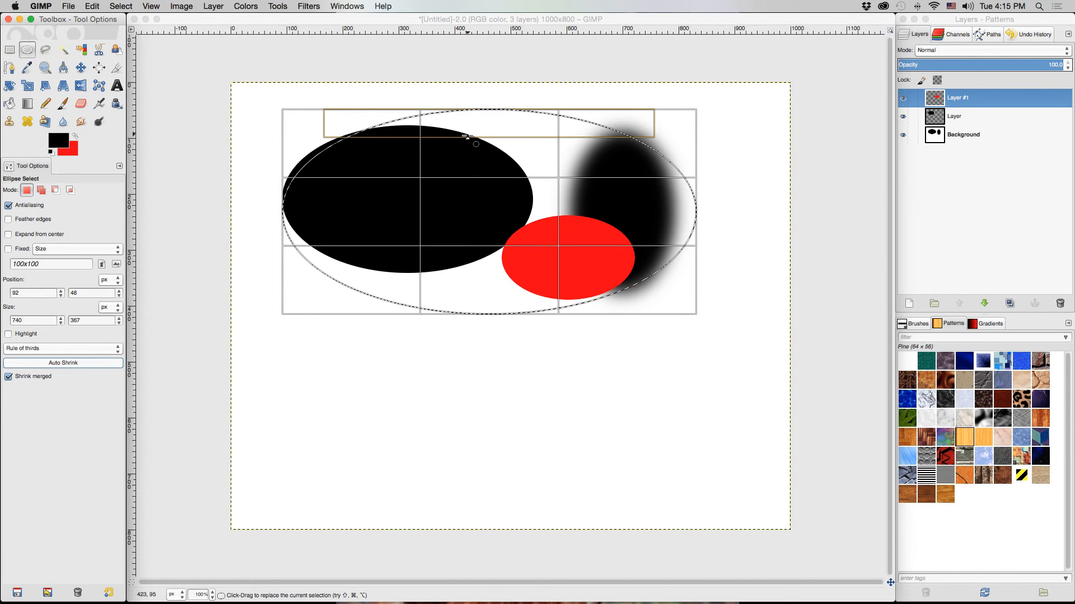
Turn off Shrink merged and auto-shrink the selection to the red ellipse on Layer #1
click(9, 378)
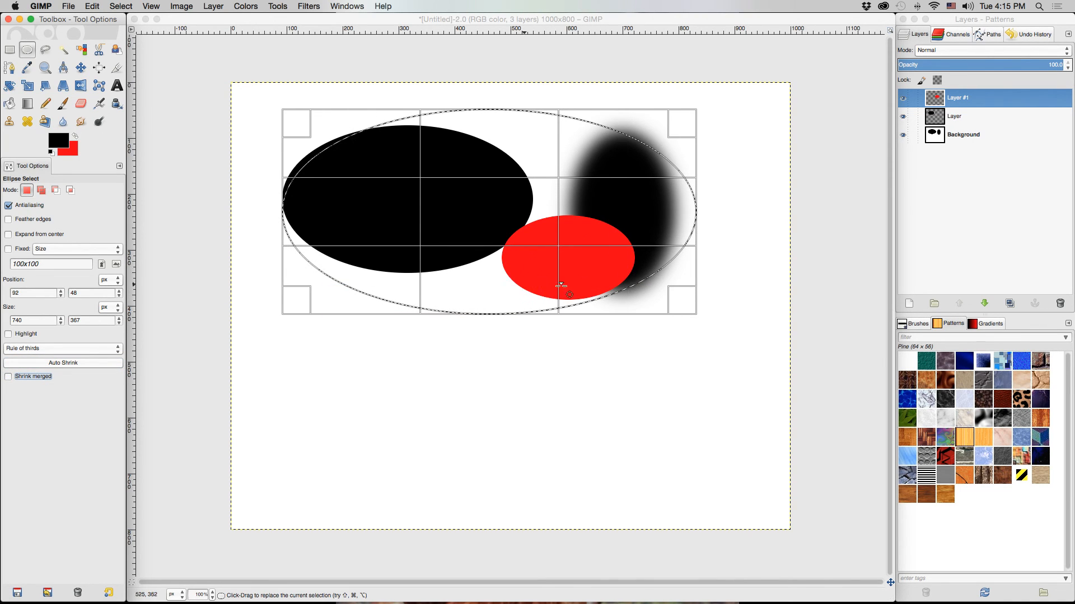
click(56, 365)
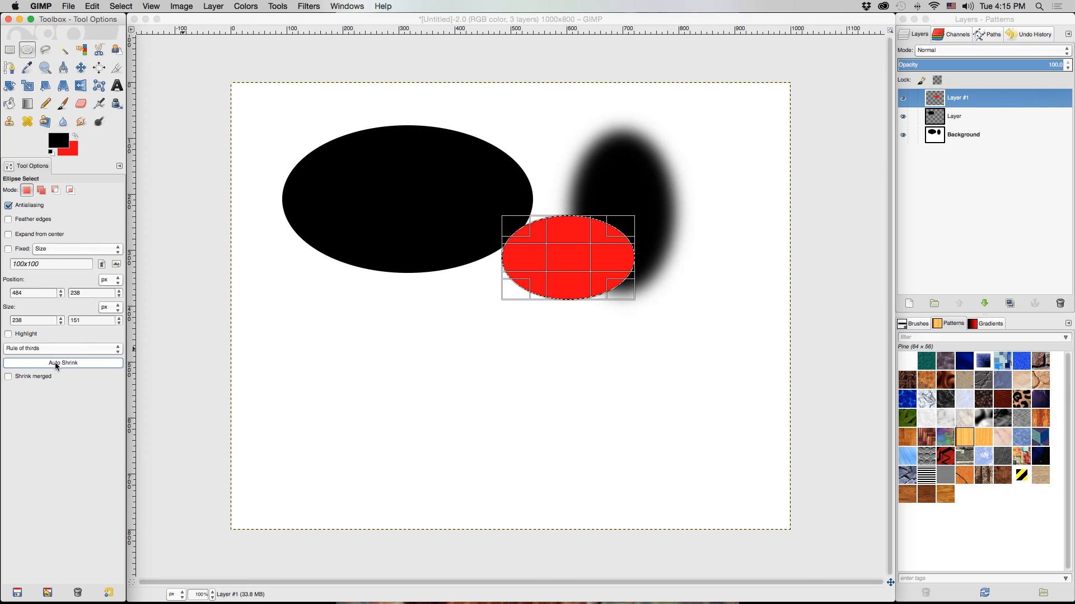